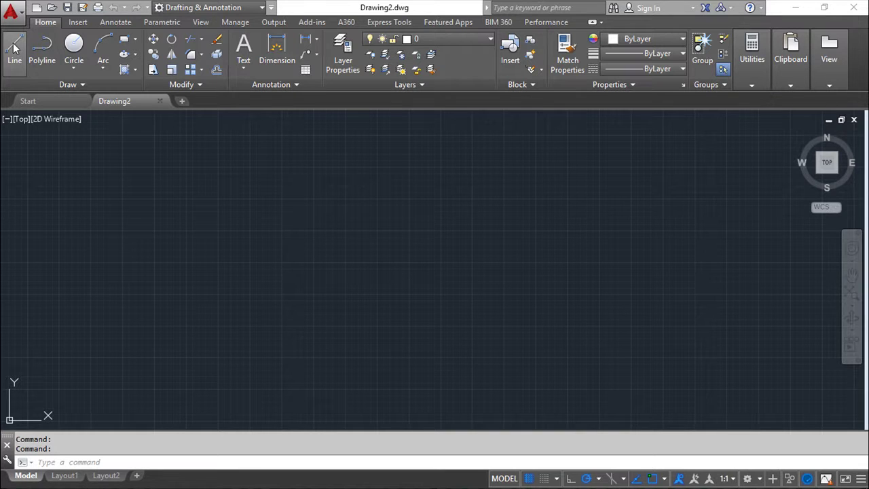
Draw a four-segment crossing zigzag: left, lower right, upper right, lower left, top
{"action": "left_click", "coordinate": [184, 180]}
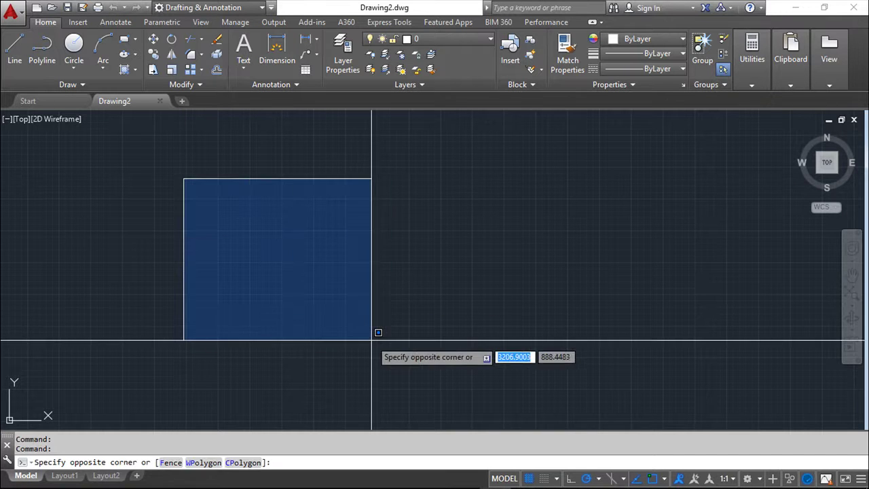
{"action": "key", "text": "Escape"}
{"action": "left_click", "coordinate": [14, 48]}
{"action": "left_click", "coordinate": [224, 238]}
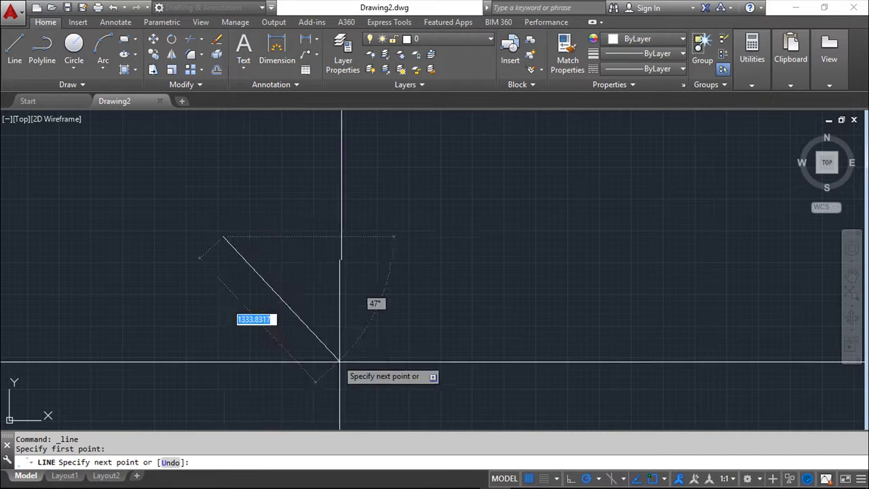
{"action": "left_click", "coordinate": [437, 400]}
{"action": "left_click", "coordinate": [450, 167]}
{"action": "left_click", "coordinate": [247, 365]}
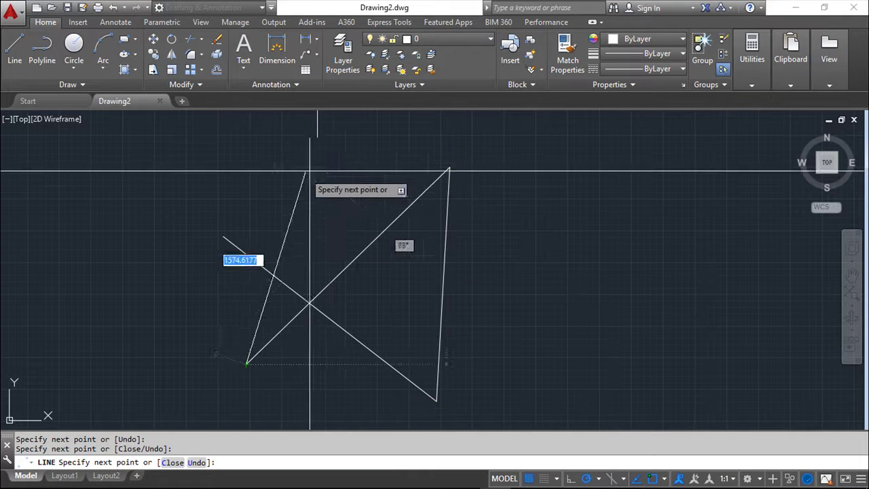
{"action": "left_click", "coordinate": [329, 164]}
{"action": "right_click", "coordinate": [378, 167]}
{"action": "left_click", "coordinate": [421, 175]}
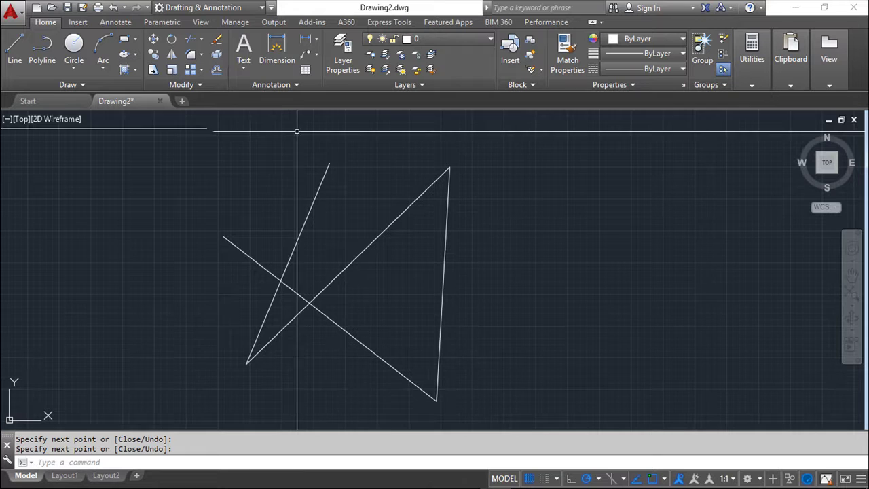
{"action": "left_click", "coordinate": [215, 42]}
{"action": "left_click", "coordinate": [292, 254]}
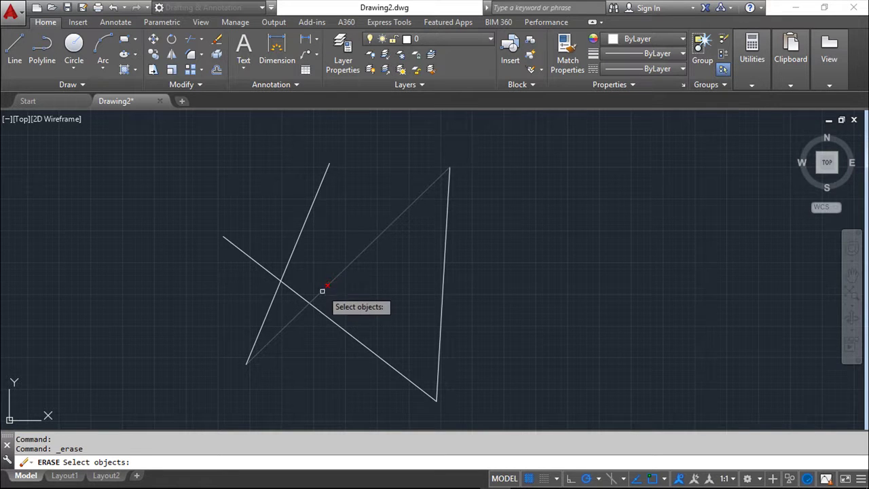
{"action": "key", "text": "Escape"}
{"action": "key", "text": "Escape"}
{"action": "key", "text": "Escape"}
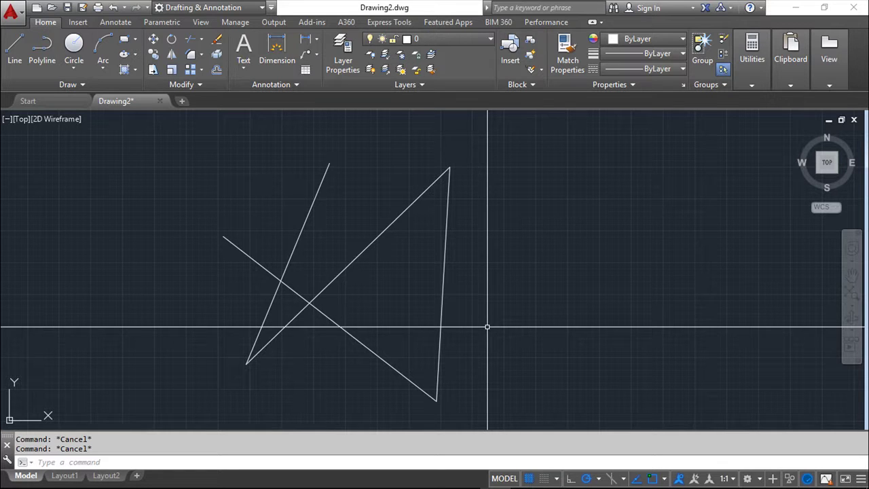
{"action": "left_click", "coordinate": [475, 369]}
{"action": "left_click", "coordinate": [322, 231]}
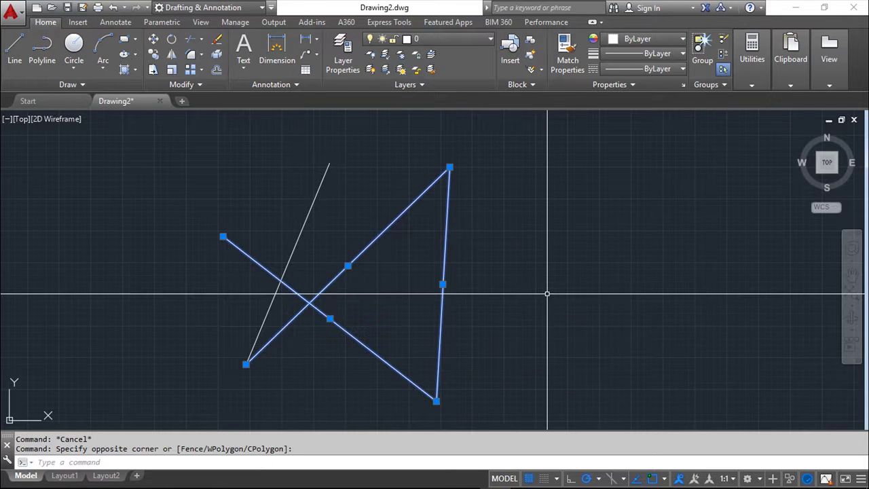
{"action": "key", "text": "Escape"}
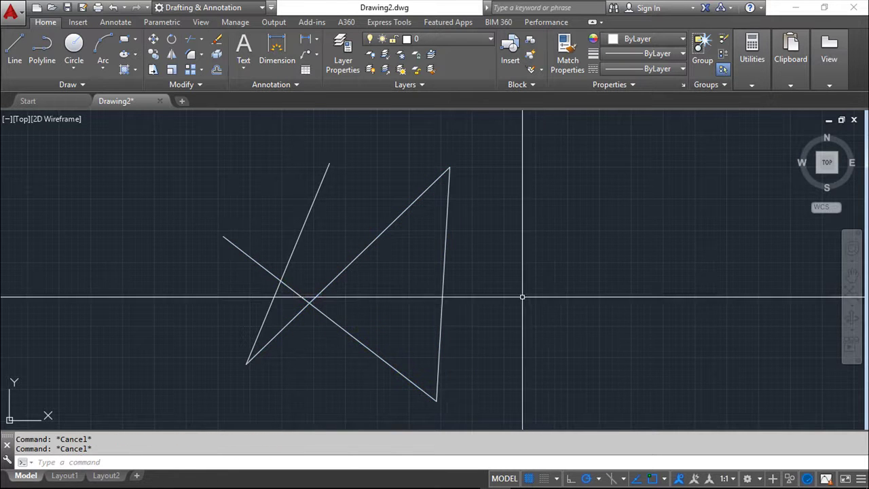
{"action": "left_click", "coordinate": [442, 289]}
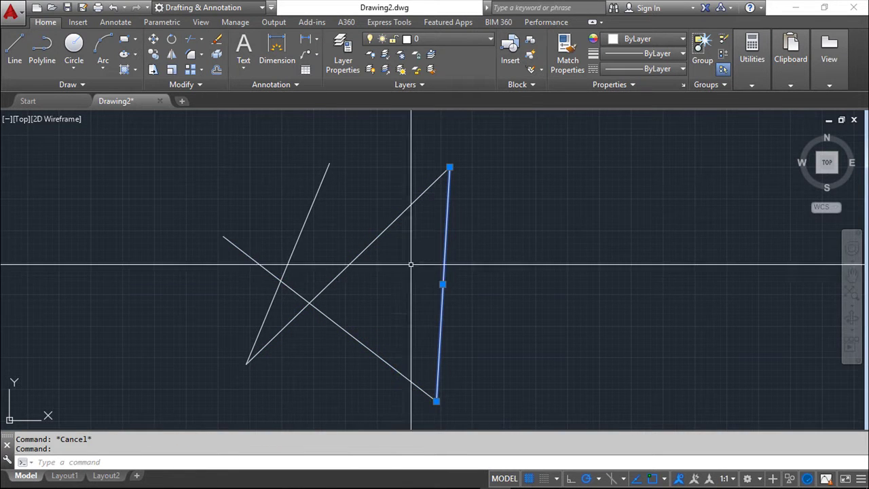
{"action": "left_click", "coordinate": [374, 238]}
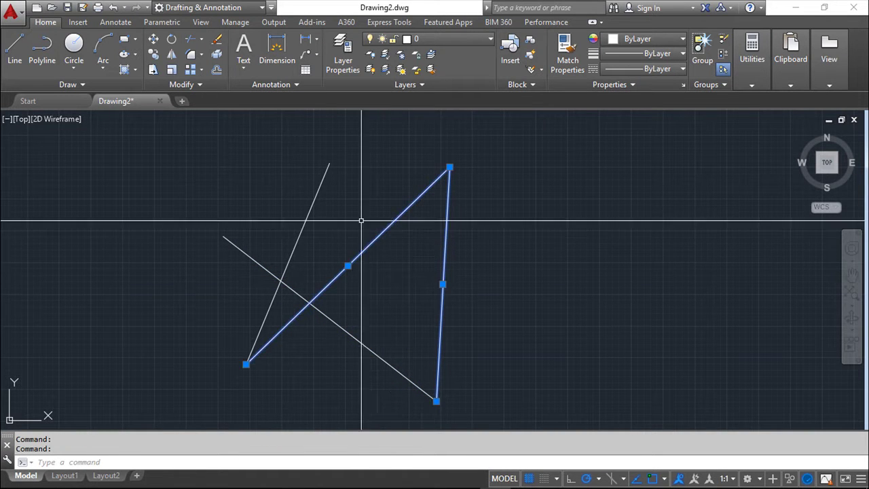
{"action": "left_click", "coordinate": [216, 39]}
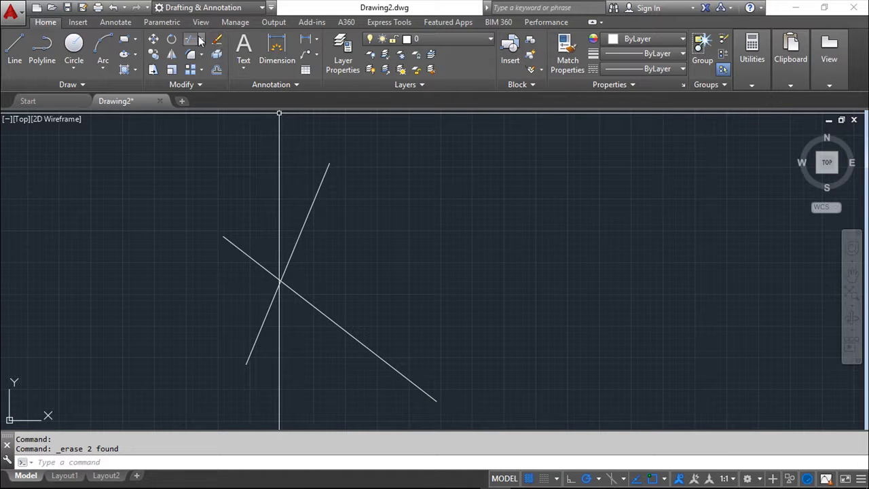
{"action": "left_click", "coordinate": [113, 7]}
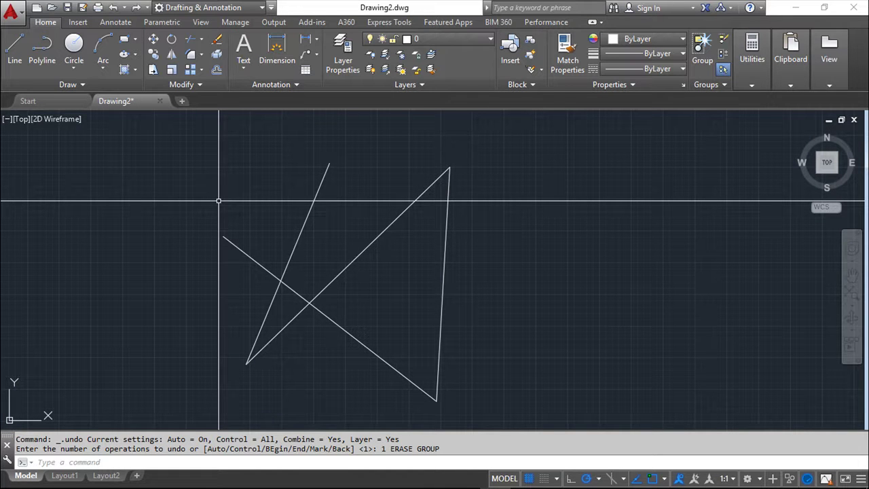
Abandon an Erase and start Move so it waits for objects to be selected
{"action": "left_click", "coordinate": [216, 41]}
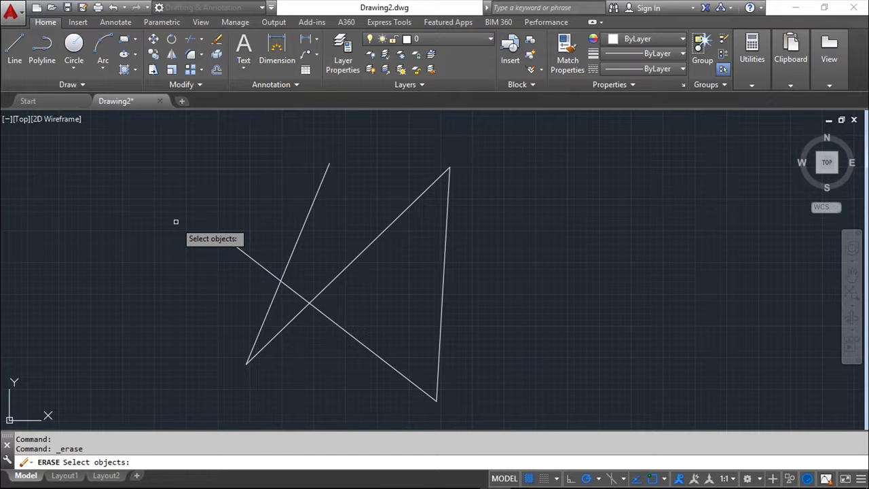
{"action": "key", "text": "Escape"}
{"action": "key", "text": "Escape"}
{"action": "key", "text": "Escape"}
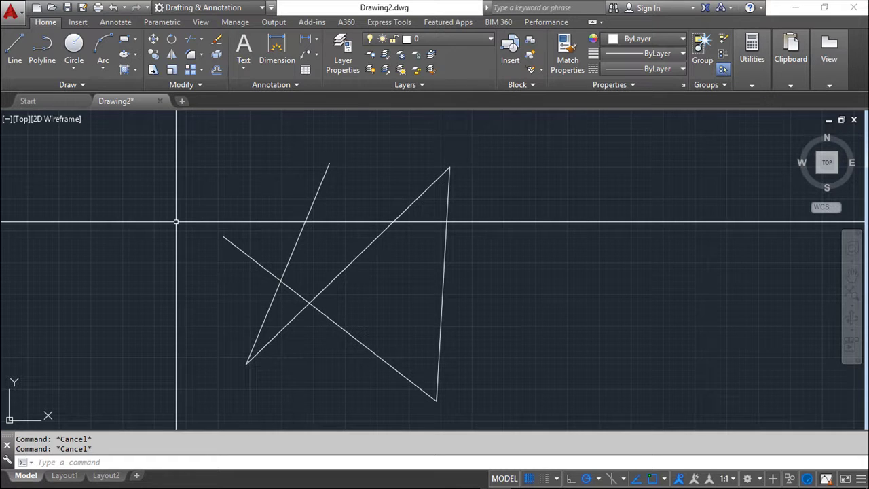
{"action": "left_click", "coordinate": [153, 39]}
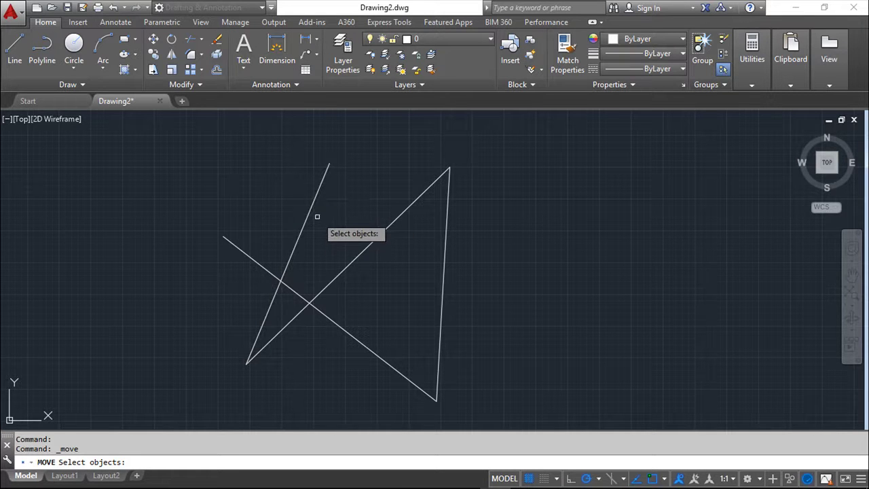
Cancel the move and check SELECTIONPREVIEW, exiting with its value still 3
{"action": "key", "text": "Escape"}
{"action": "key", "text": "Escape"}
{"action": "type", "text": "selec"}
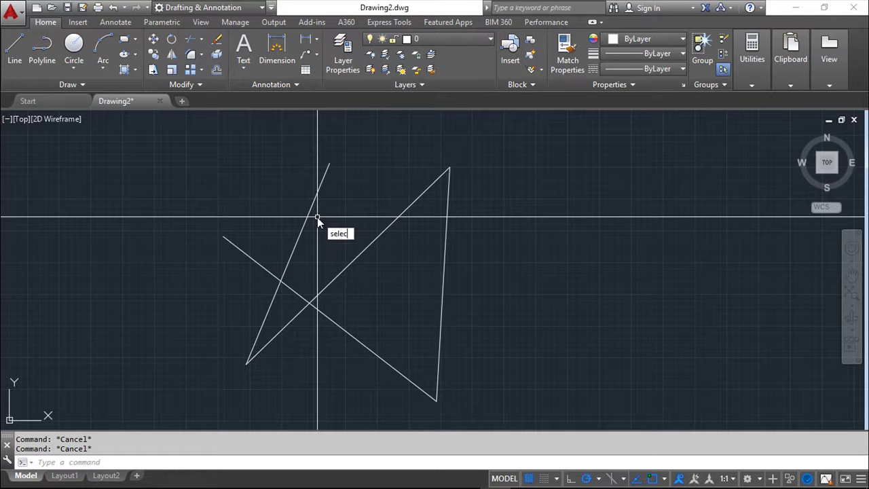
{"action": "type", "text": "tion"}
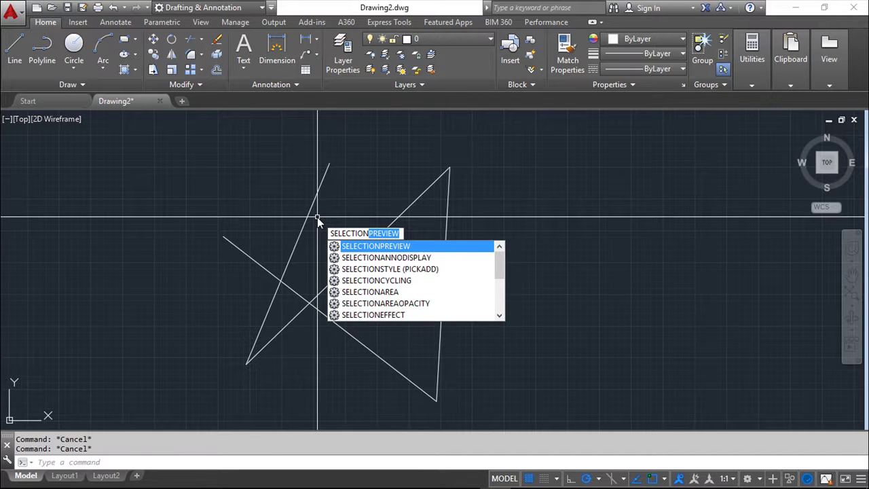
{"action": "key", "text": "Return"}
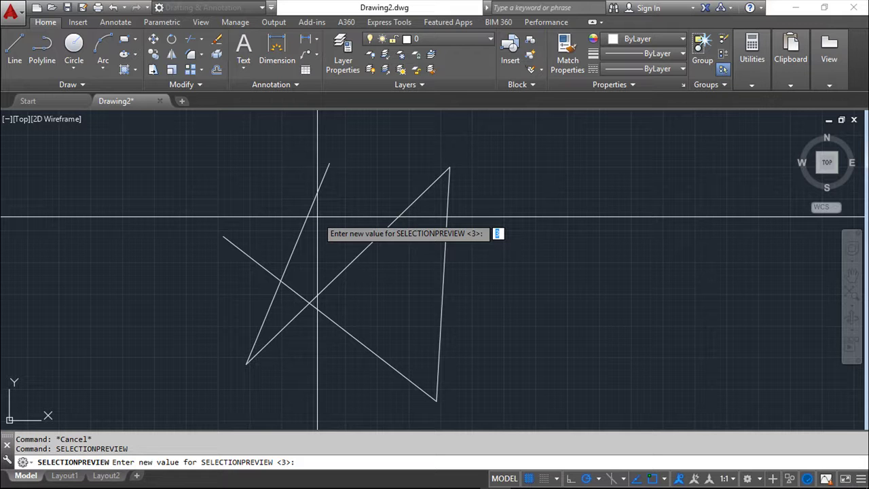
{"action": "key", "text": "Escape"}
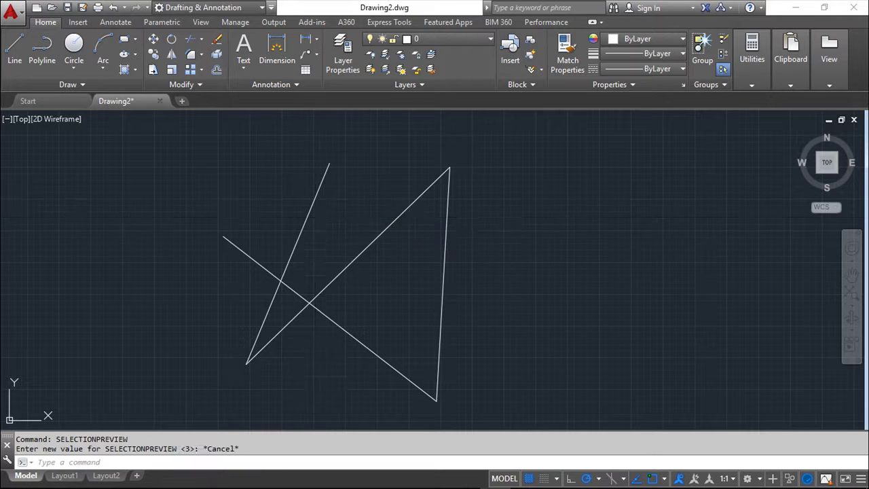
{"action": "key", "text": "Escape"}
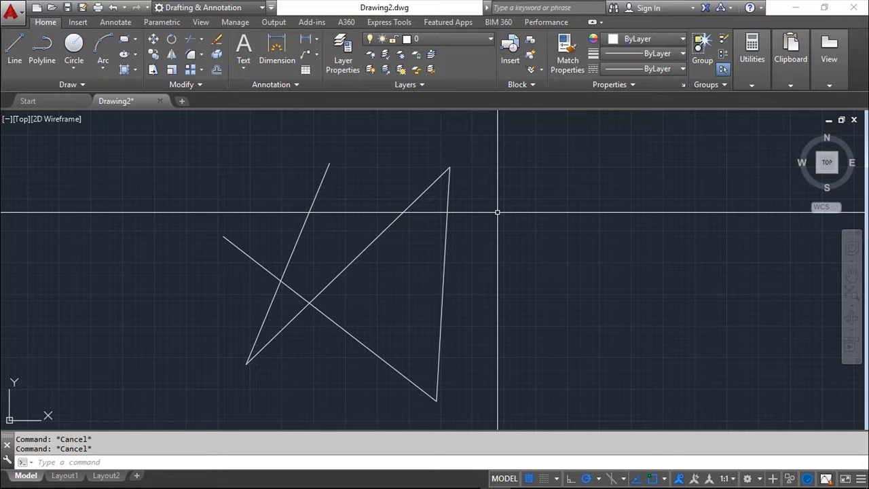
{"action": "right_click", "coordinate": [497, 213]}
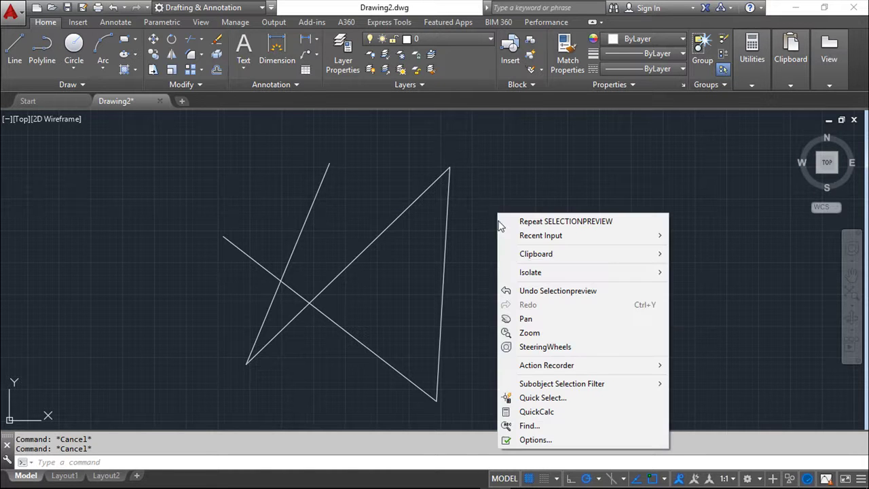
{"action": "left_click", "coordinate": [551, 439]}
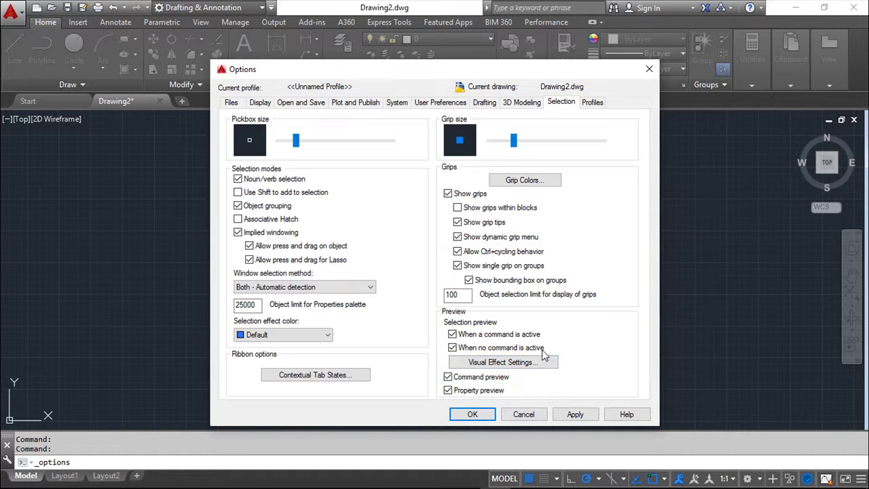
{"action": "left_click", "coordinate": [510, 364]}
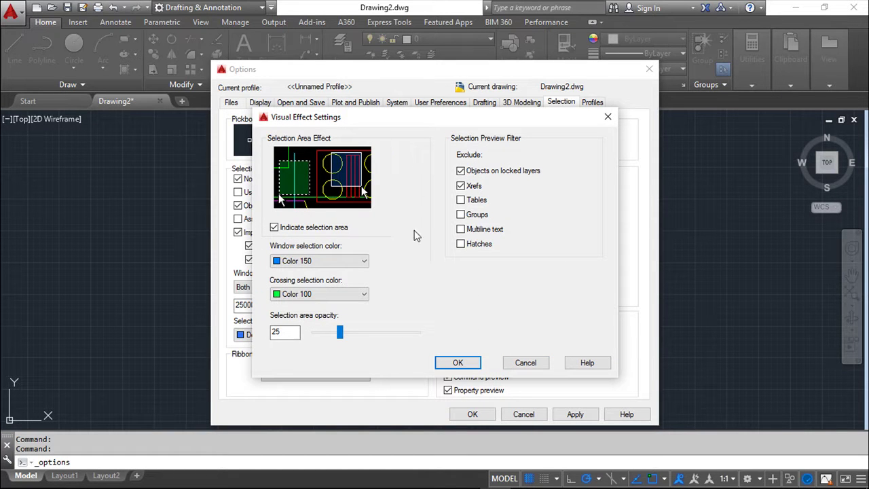
{"action": "left_click", "coordinate": [528, 363]}
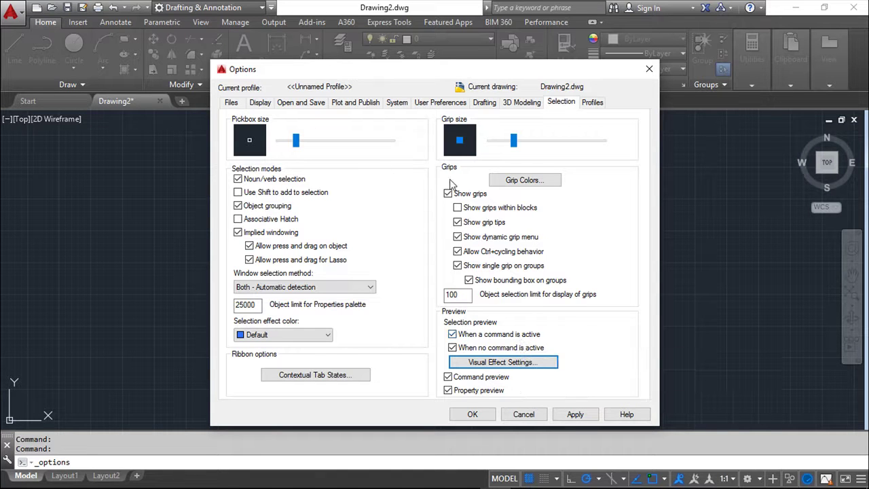
{"action": "left_click", "coordinate": [522, 413]}
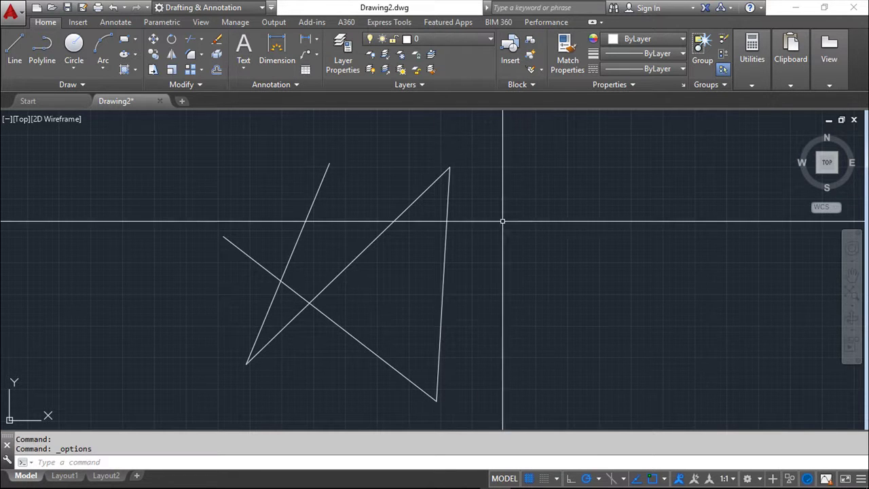
Start Erase, add and remove diagonal and near-vertical lines, then cancel without erasing
{"action": "key", "text": "Escape"}
{"action": "key", "text": "Escape"}
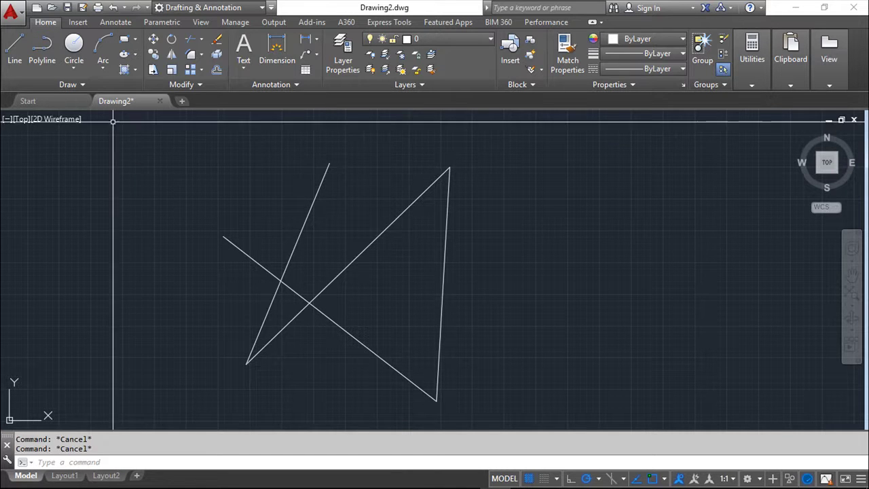
{"action": "left_click", "coordinate": [217, 41]}
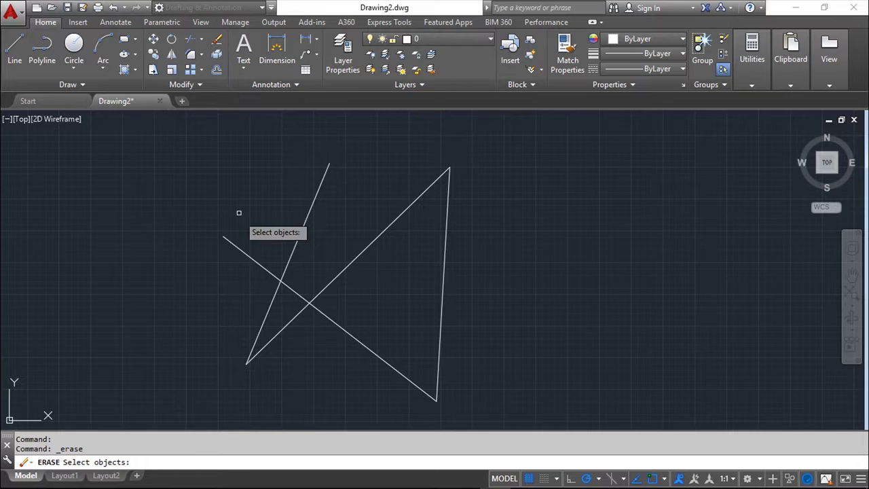
{"action": "left_click", "coordinate": [234, 245]}
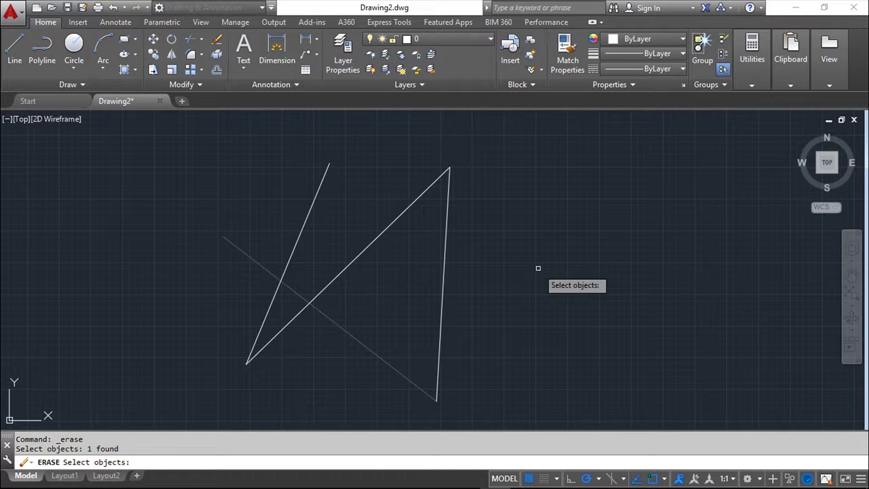
{"action": "left_click", "coordinate": [297, 236]}
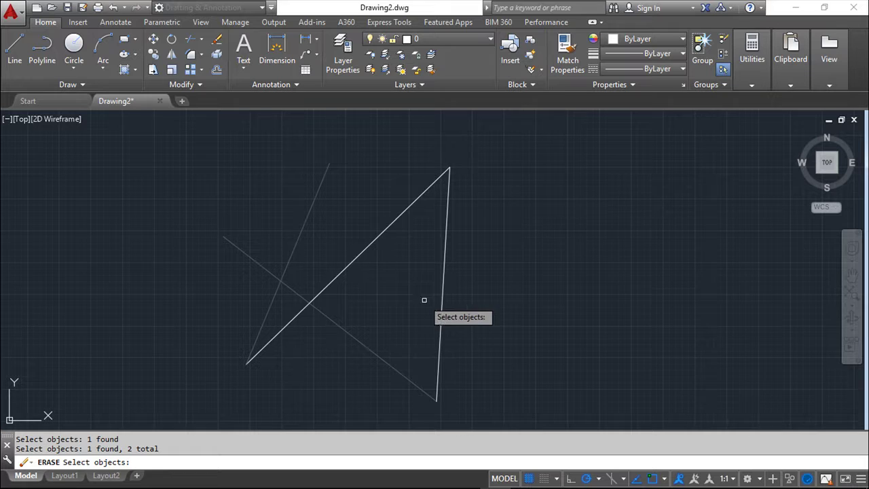
{"action": "left_click", "coordinate": [366, 347], "text": "shift"}
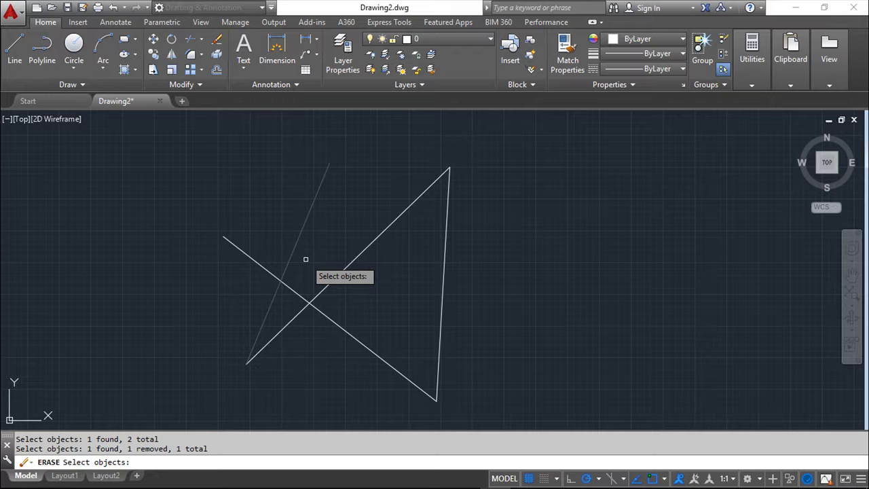
{"action": "left_click", "coordinate": [443, 278]}
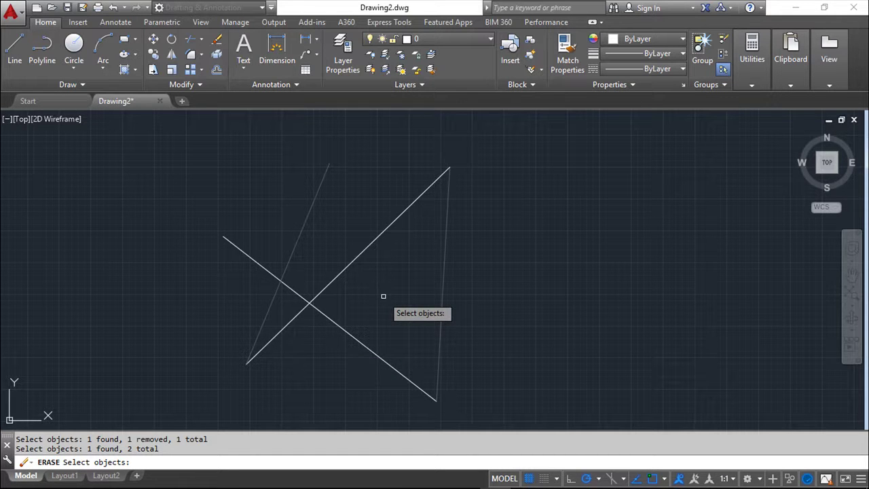
{"action": "key", "text": "Escape"}
{"action": "key", "text": "Escape"}
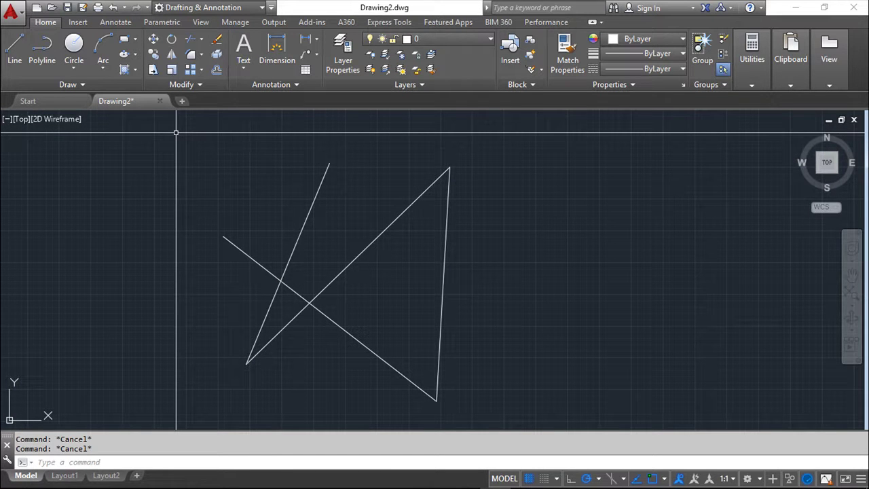
{"action": "left_click", "coordinate": [176, 133]}
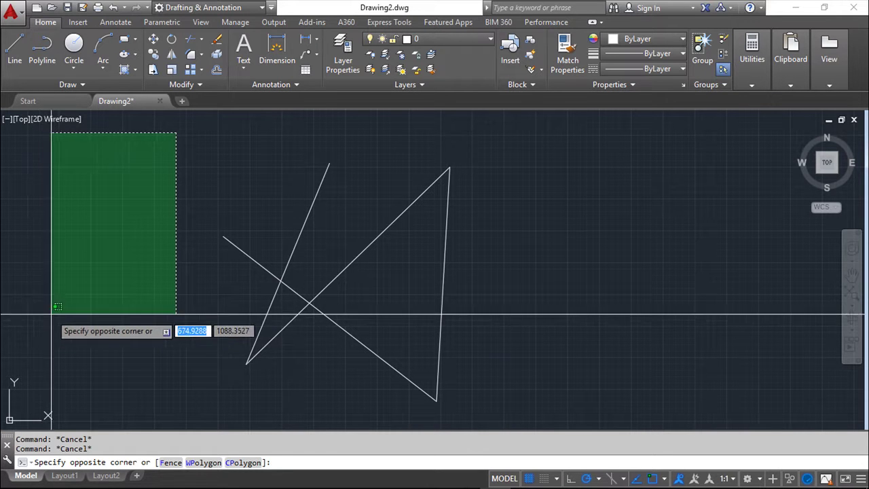
{"action": "key", "text": "Escape"}
{"action": "key", "text": "Escape"}
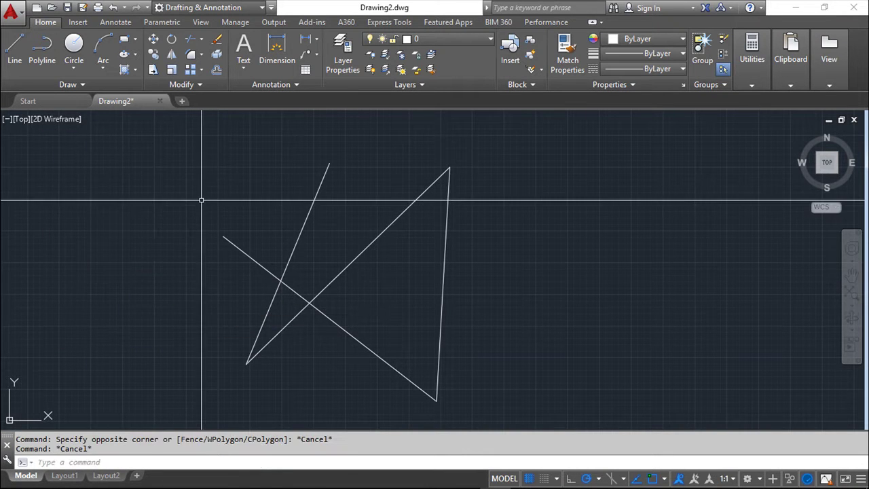
{"action": "left_click", "coordinate": [179, 133]}
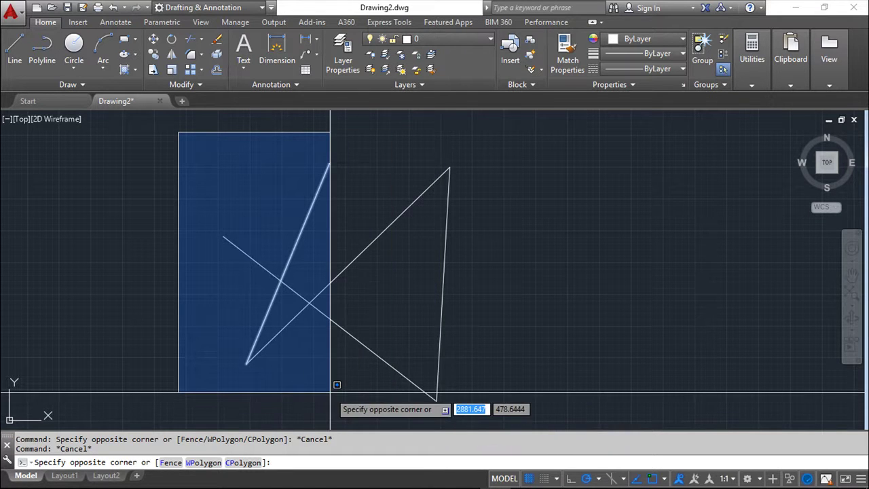
{"action": "key", "text": "Escape"}
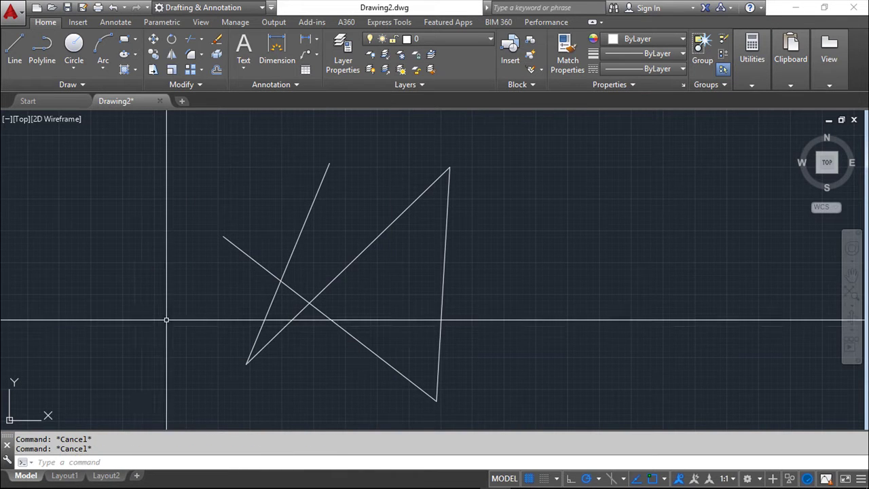
{"action": "left_click", "coordinate": [481, 134]}
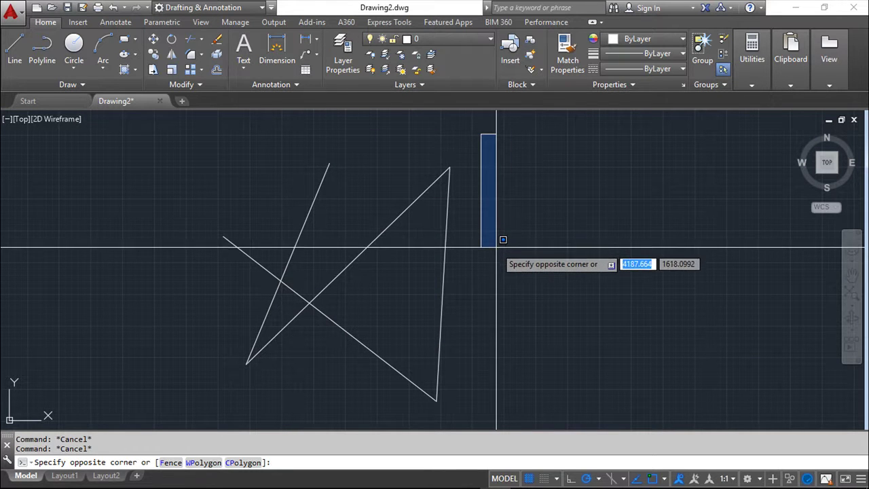
{"action": "left_click", "coordinate": [504, 245]}
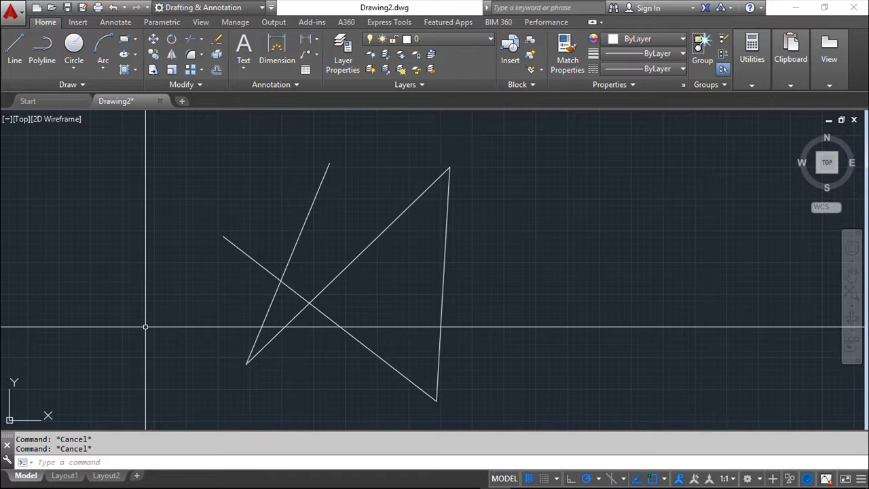
{"action": "type", "text": "PICK"}
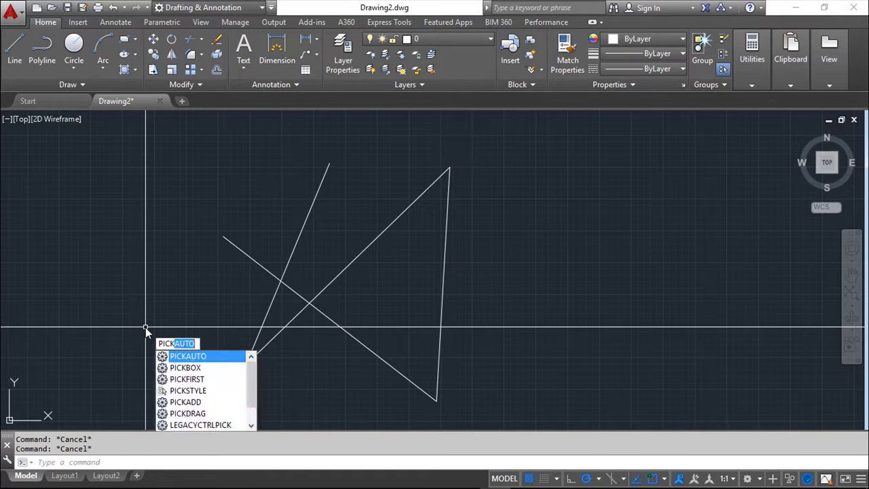
{"action": "type", "text": "DRA"}
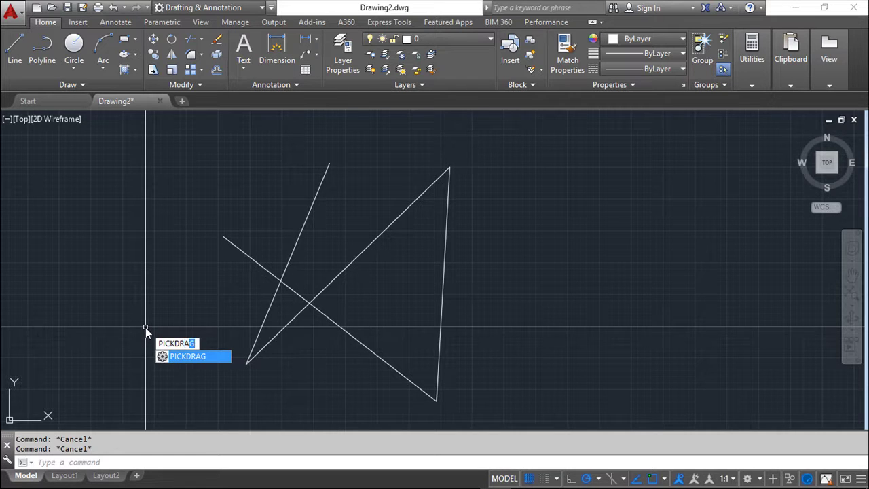
{"action": "type", "text": "G"}
{"action": "key", "text": "Return"}
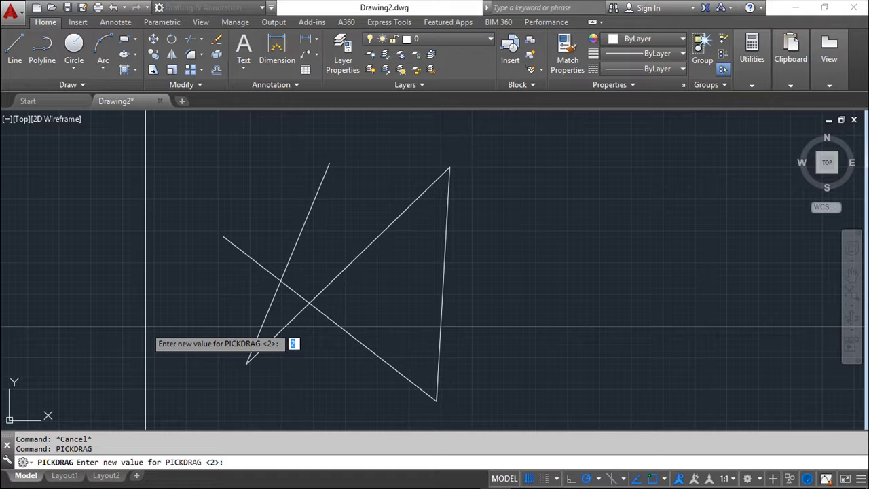
{"action": "key", "text": "Escape"}
{"action": "key", "text": "Escape"}
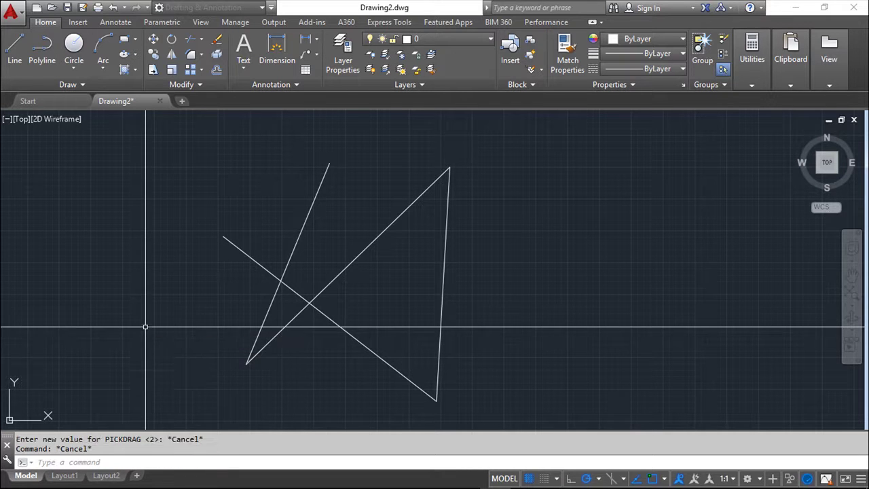
{"action": "key", "text": "Escape"}
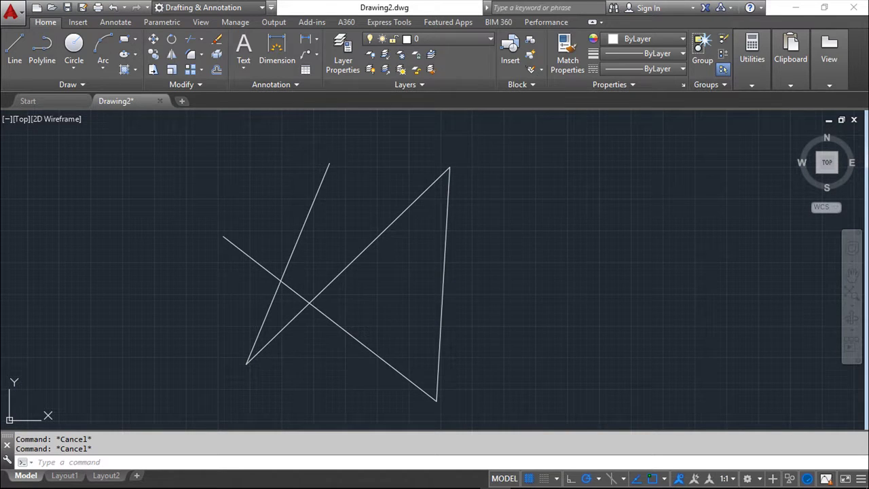
{"action": "left_click", "coordinate": [217, 40]}
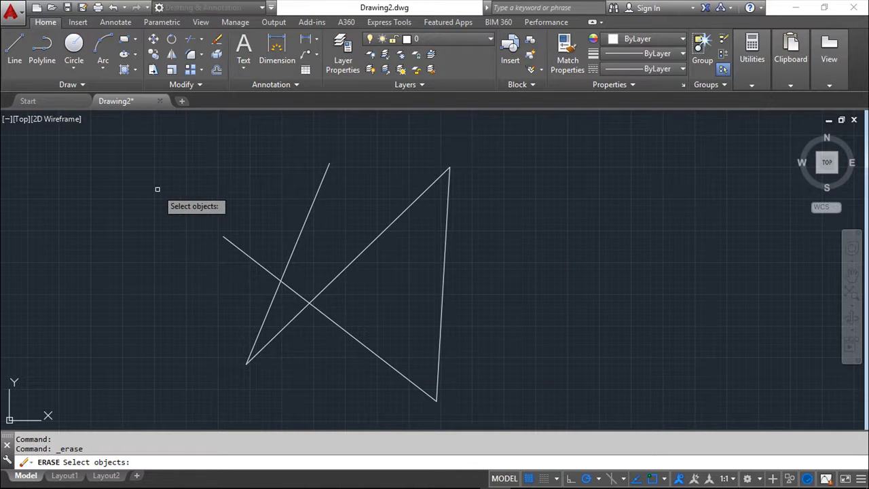
{"action": "type", "text": "w"}
{"action": "key", "text": "Return"}
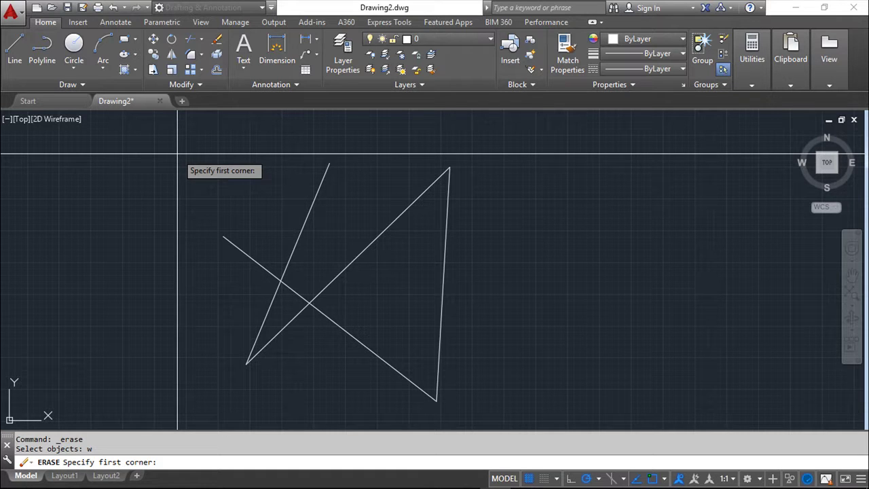
{"action": "type", "text": "f"}
{"action": "key", "text": "Return"}
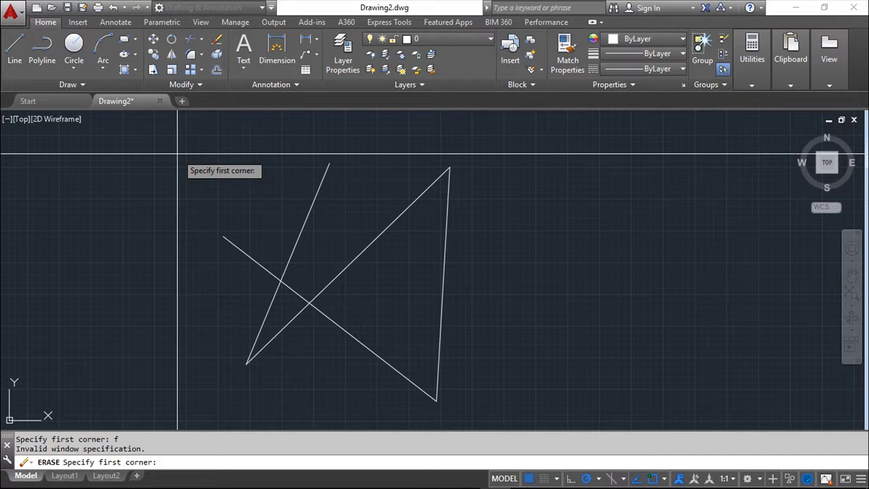
{"action": "left_click", "coordinate": [470, 151]}
{"action": "left_click", "coordinate": [318, 190]}
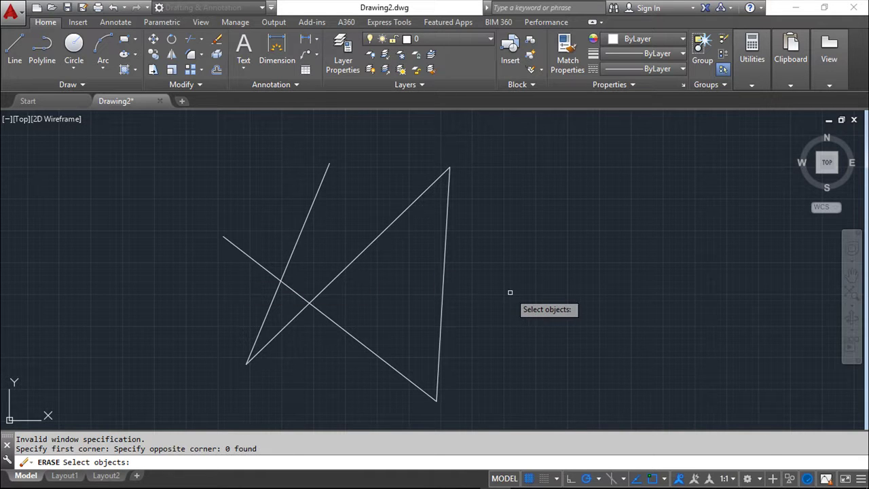
{"action": "type", "text": "f"}
{"action": "key", "text": "Return"}
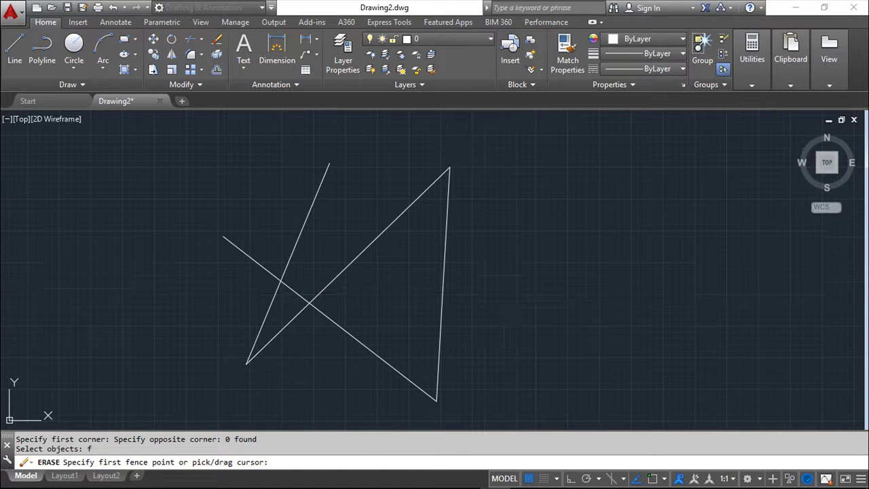
{"action": "key", "text": "Escape"}
{"action": "key", "text": "Escape"}
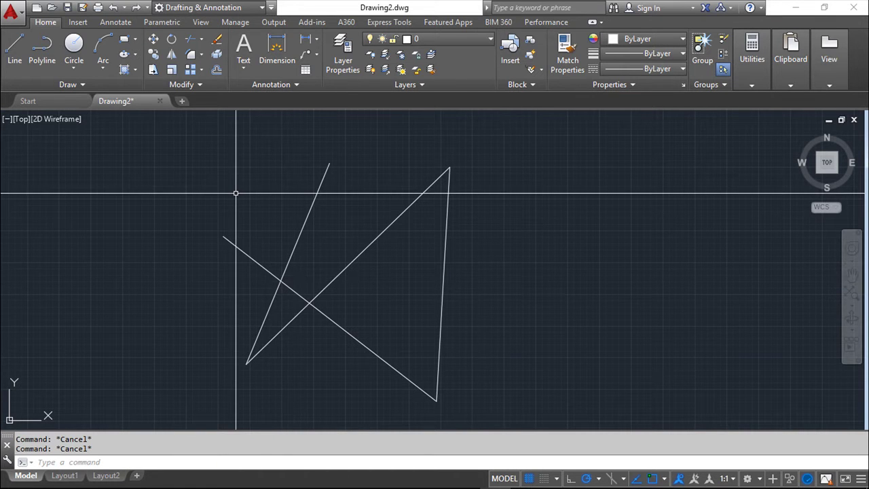
{"action": "type", "text": "pickauto"}
{"action": "key", "text": "Return"}
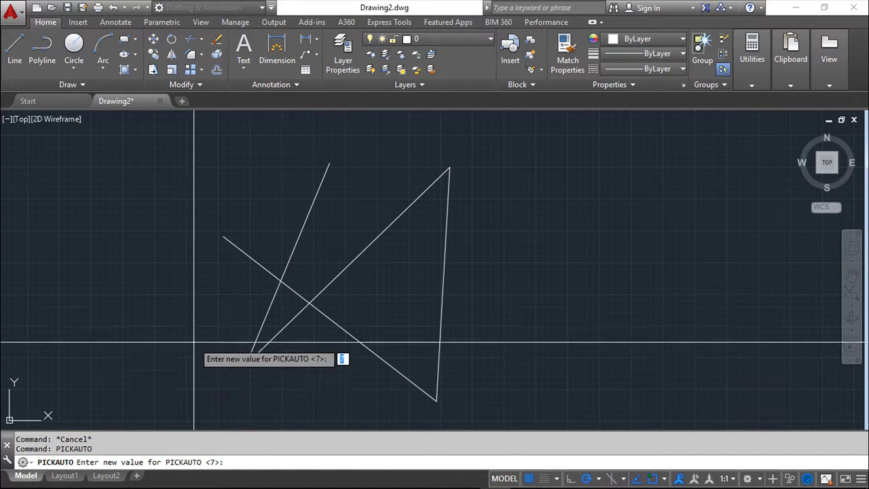
{"action": "key", "text": "Escape"}
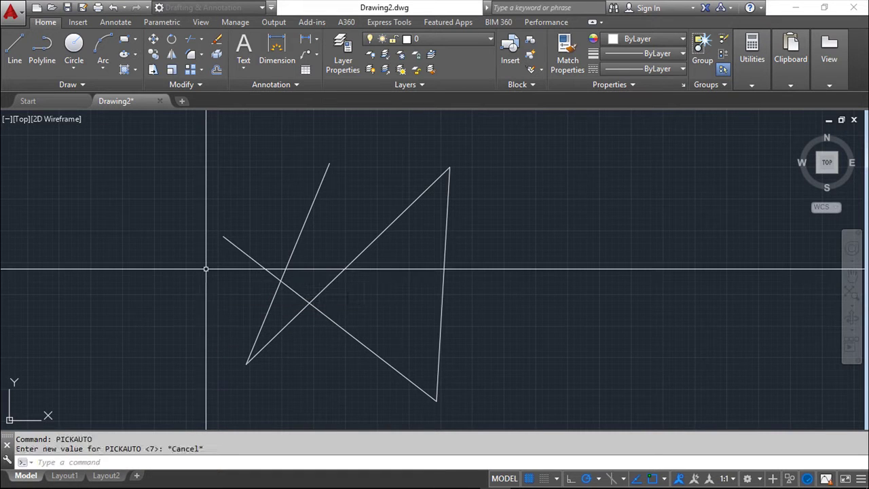
{"action": "key", "text": "Escape"}
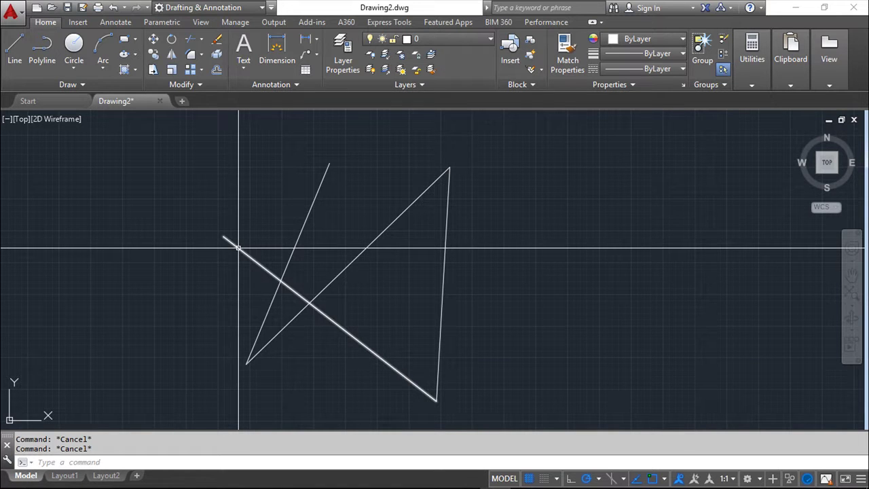
Trial-pick the diagonal line and a cancelled Erase, then open Options from the canvas menu
{"action": "left_click", "coordinate": [237, 248]}
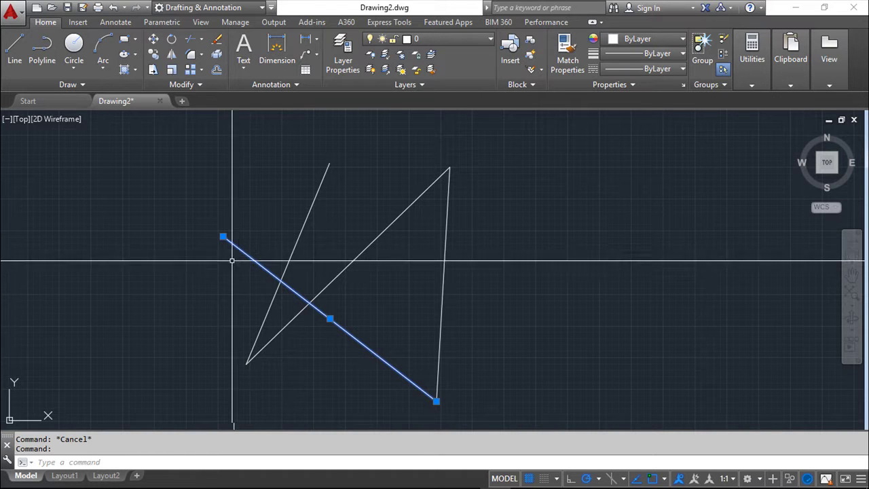
{"action": "key", "text": "Escape"}
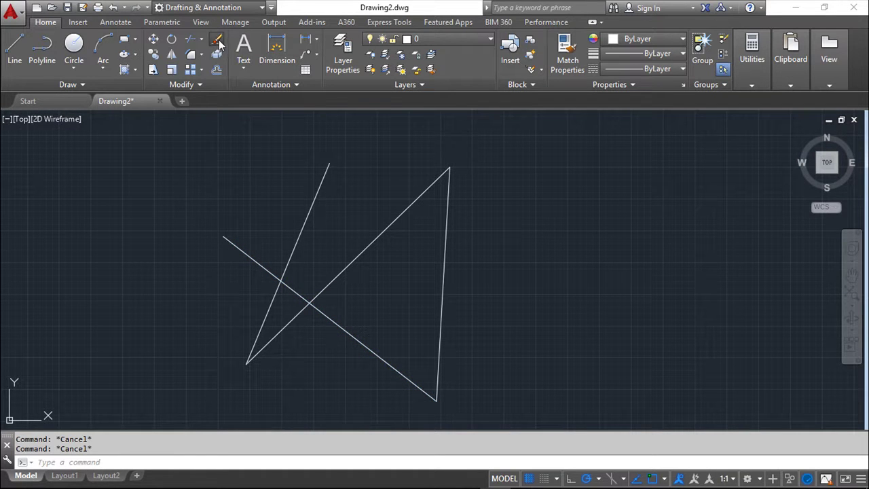
{"action": "left_click", "coordinate": [216, 39]}
{"action": "left_click", "coordinate": [241, 249]}
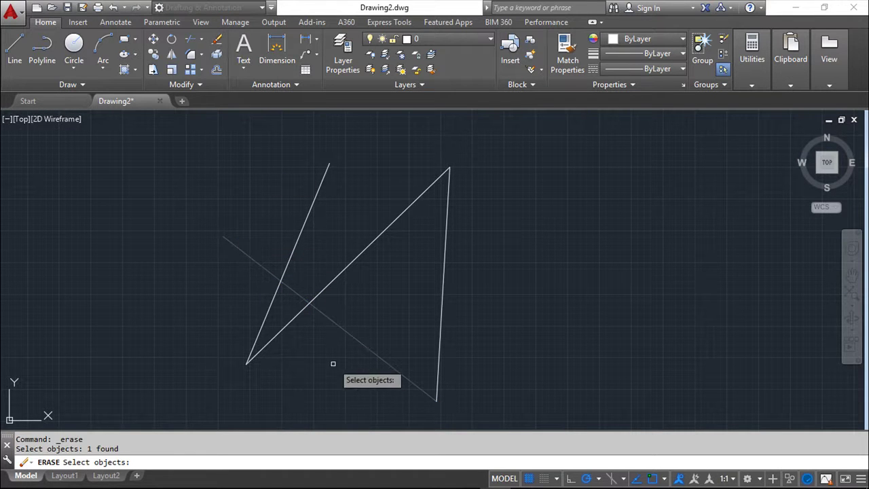
{"action": "key", "text": "Escape"}
{"action": "key", "text": "Escape"}
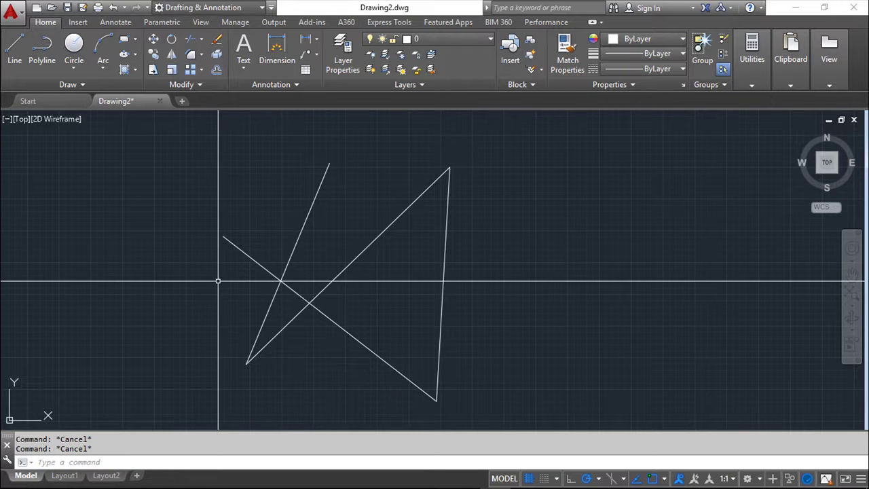
{"action": "right_click", "coordinate": [169, 190]}
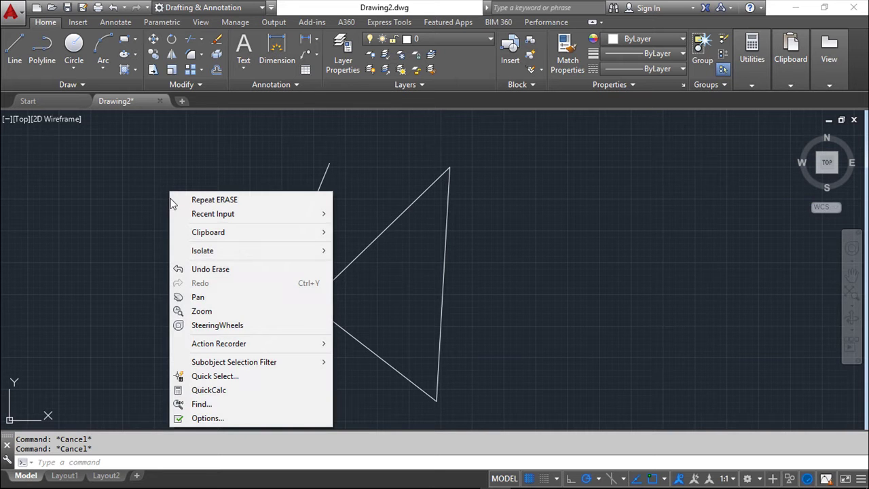
{"action": "left_click", "coordinate": [216, 421]}
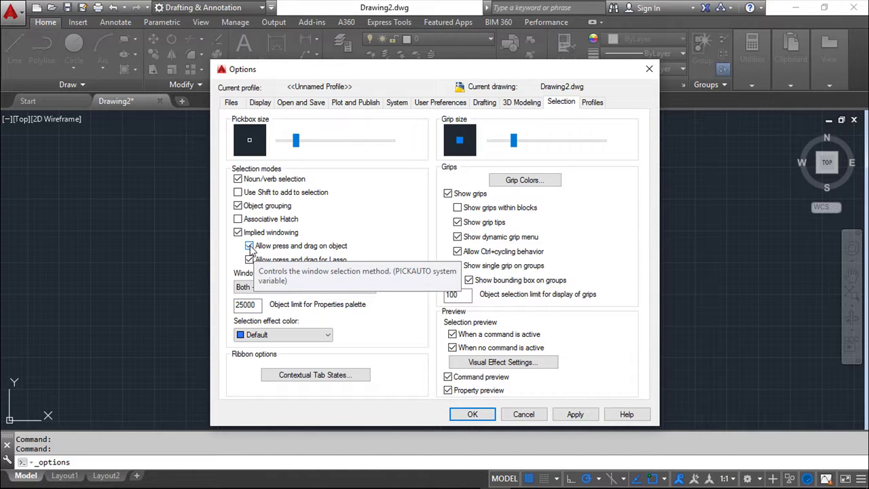
Untick press-and-drag, view the Window selection method choices, then cancel Options unchanged
{"action": "left_click", "coordinate": [249, 247]}
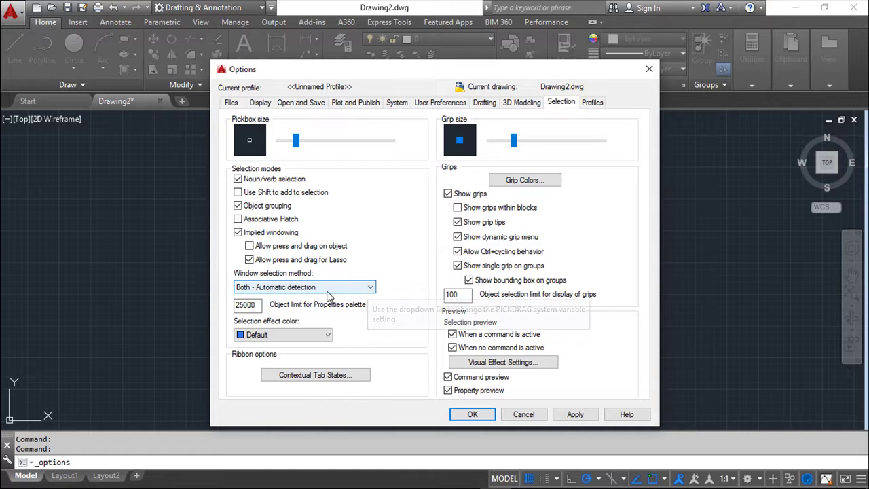
{"action": "left_click", "coordinate": [372, 290]}
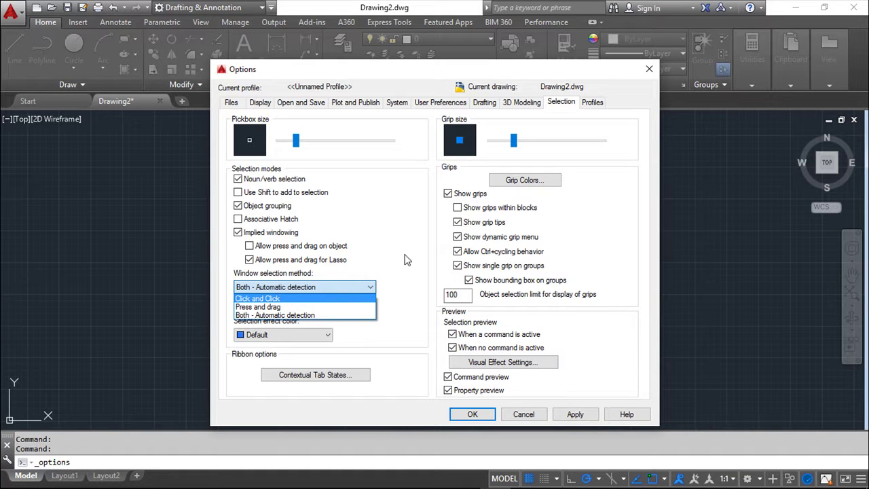
{"action": "key", "text": "Escape"}
{"action": "key", "text": "Escape"}
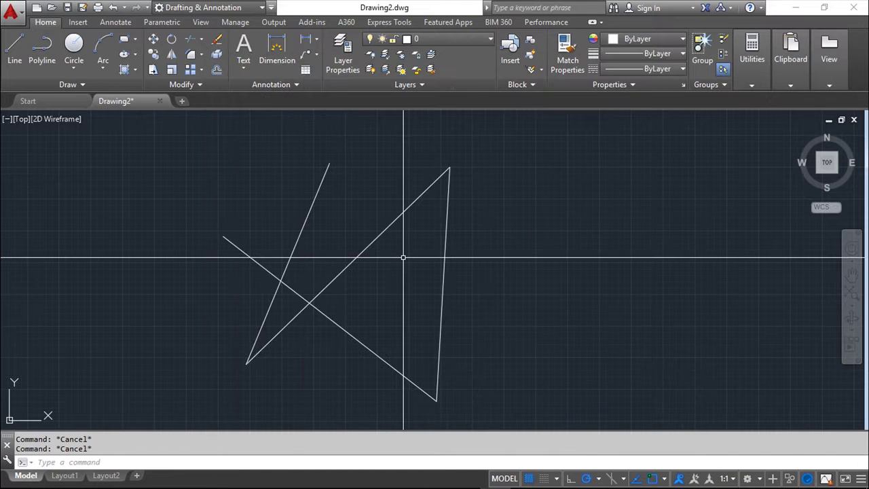